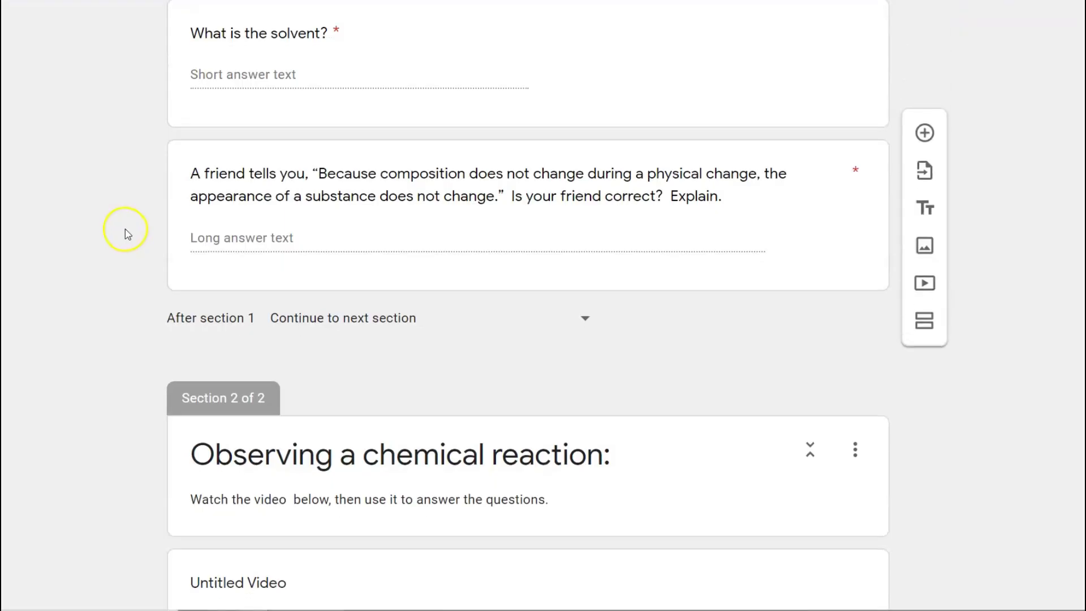
# - Review the form's "Observing a chemical reaction" section, including its embedded video
pyautogui.scroll(-5, 127, 231)
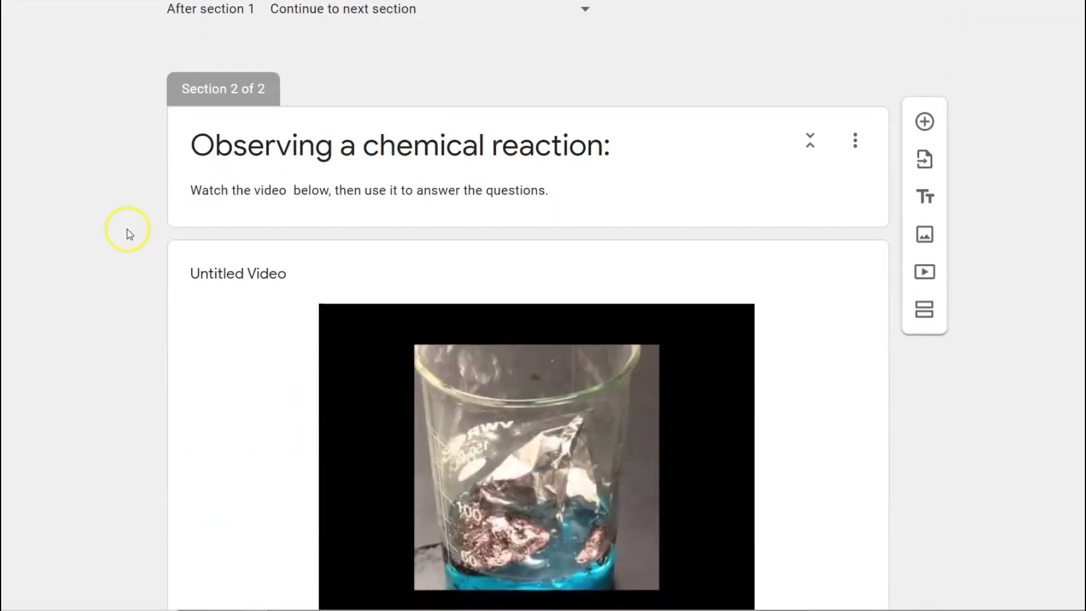
pyautogui.scroll(-2, 127, 232)
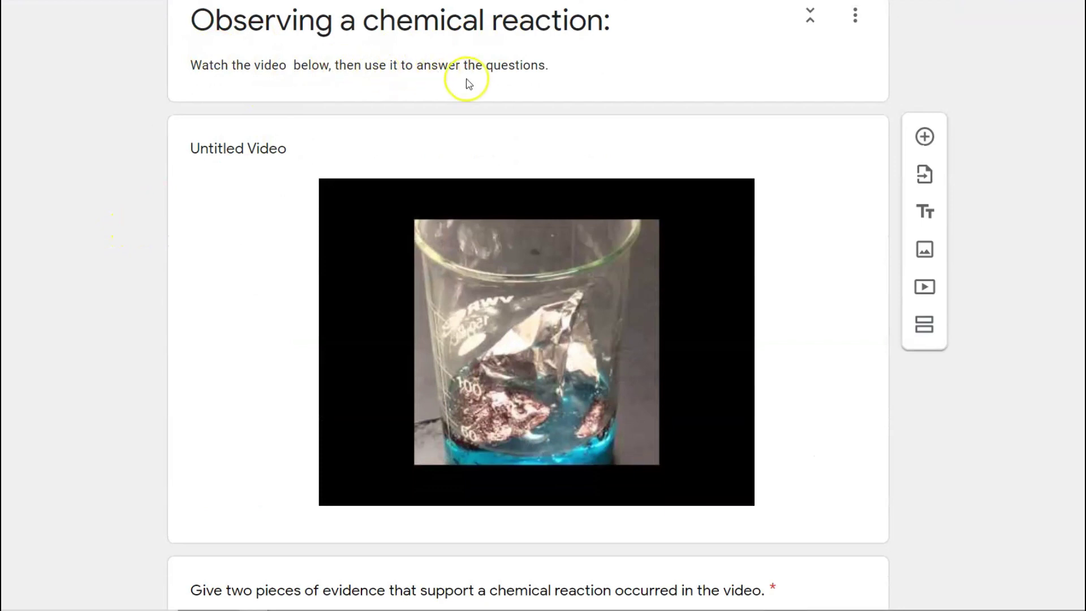
pyautogui.scroll(-2, 342, 204)
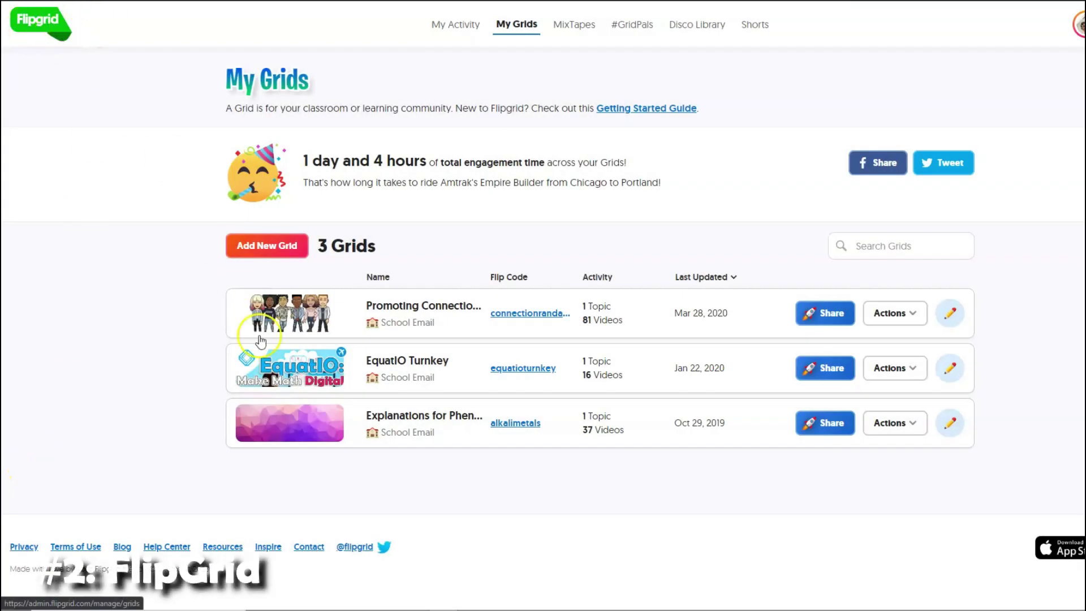
# - In Flipgrid, open the Explanations for Phenomena grid's Periodic Trends Phenomenon topic for editing
pyautogui.click(383, 425)
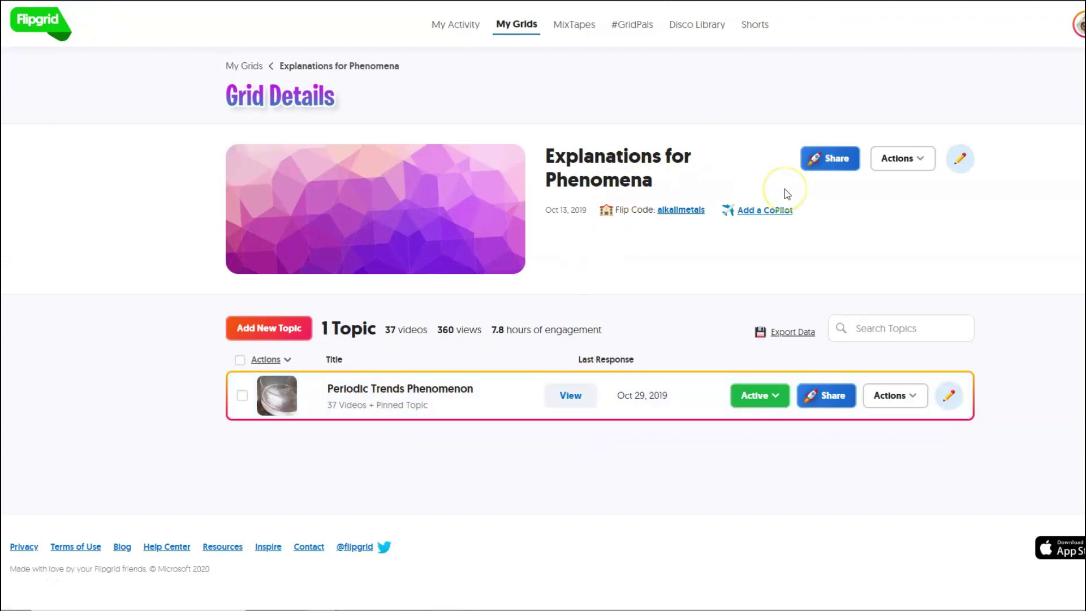
pyautogui.click(359, 389)
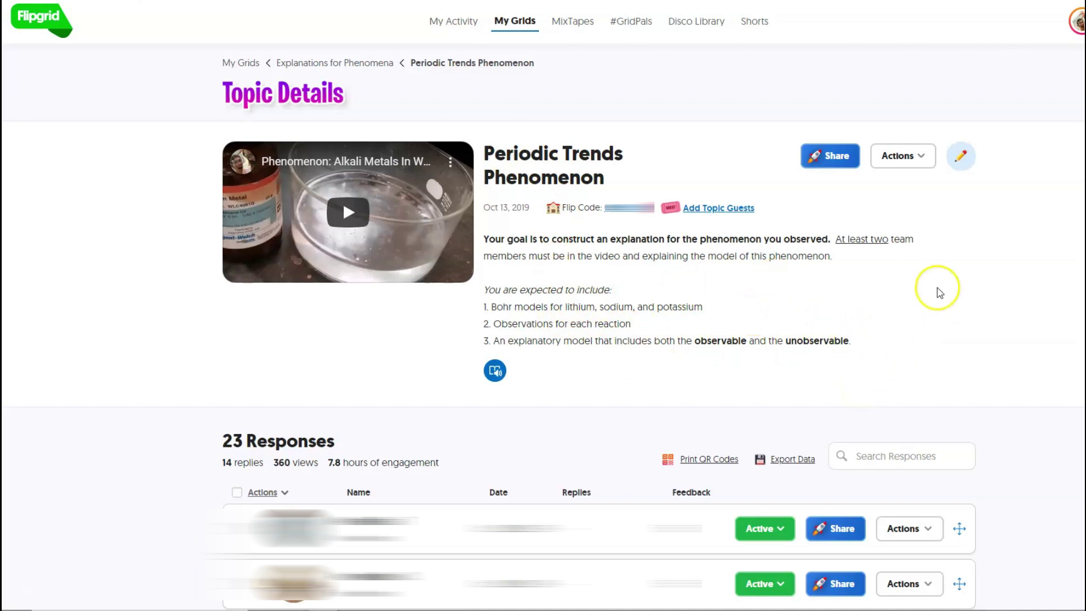
pyautogui.click(961, 156)
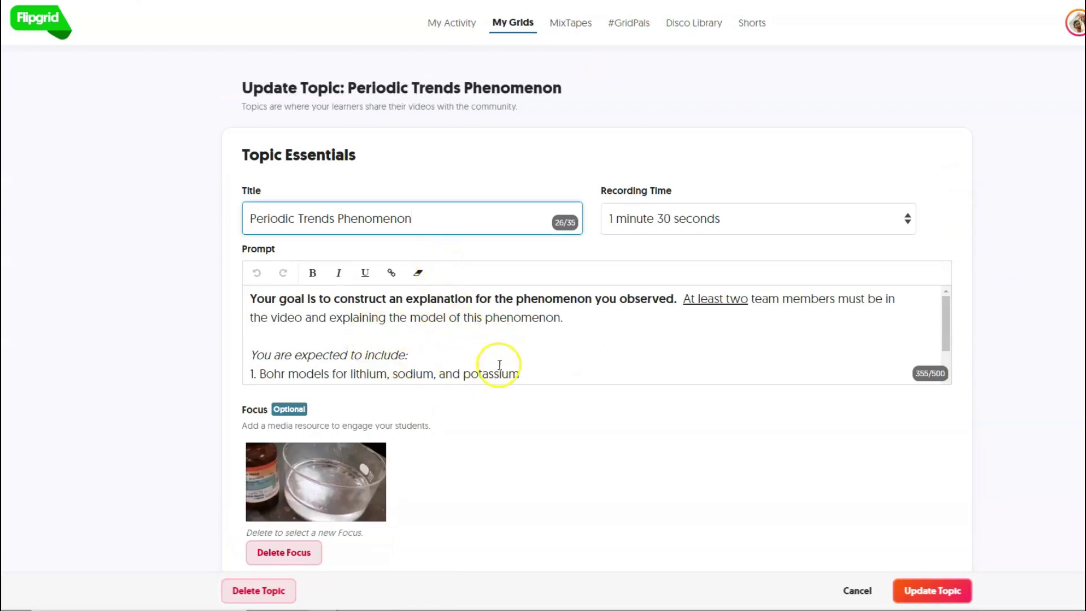
# - Examine the topic's prompt, focus media, attachments, status, video features and custom feedback rubric criteria
pyautogui.scroll(-2, 499, 362)
pyautogui.scroll(-1, 272, 444)
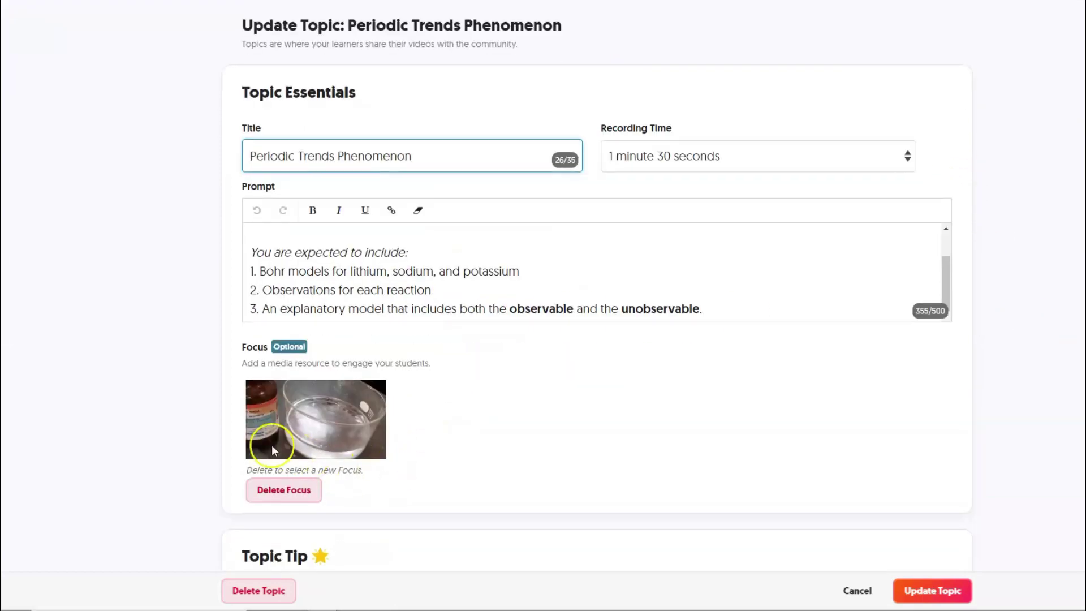
pyautogui.scroll(-2, 371, 443)
pyautogui.scroll(-4, 371, 447)
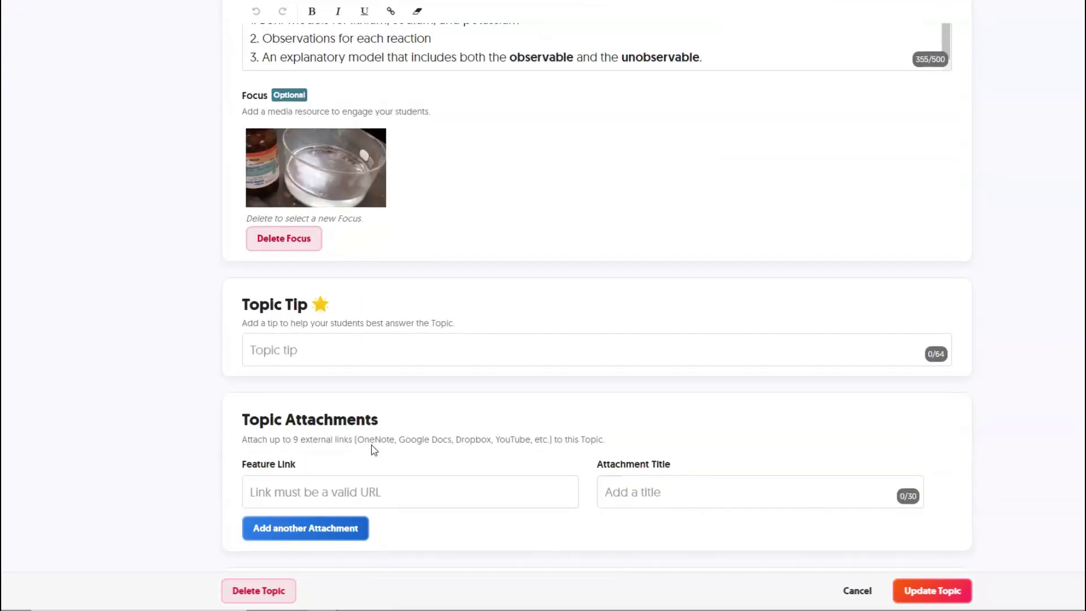
pyautogui.scroll(-5, 372, 445)
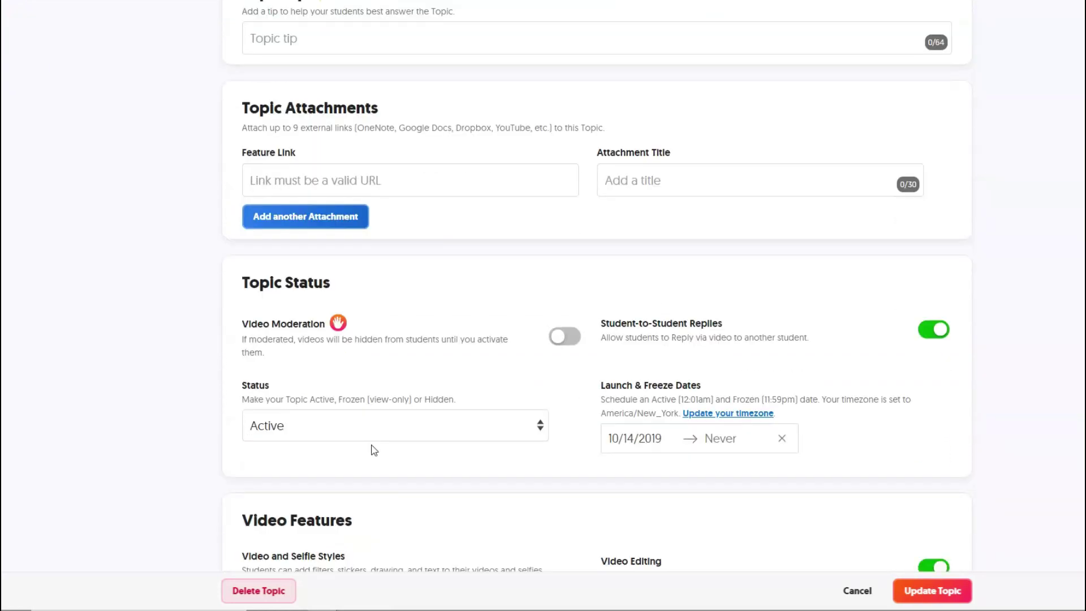
pyautogui.scroll(-7, 372, 445)
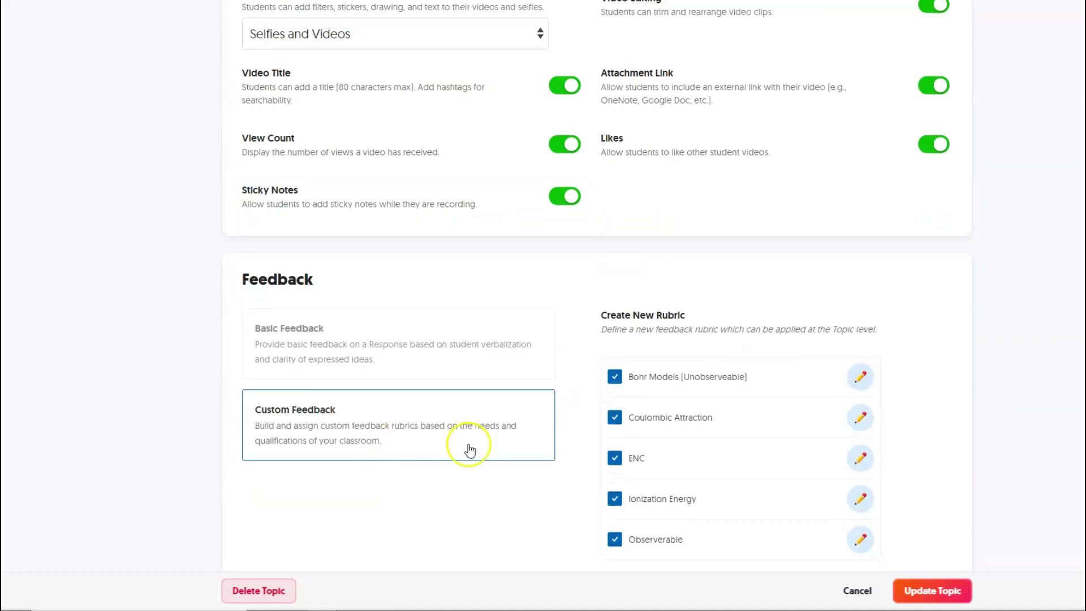
pyautogui.scroll(-1, 468, 448)
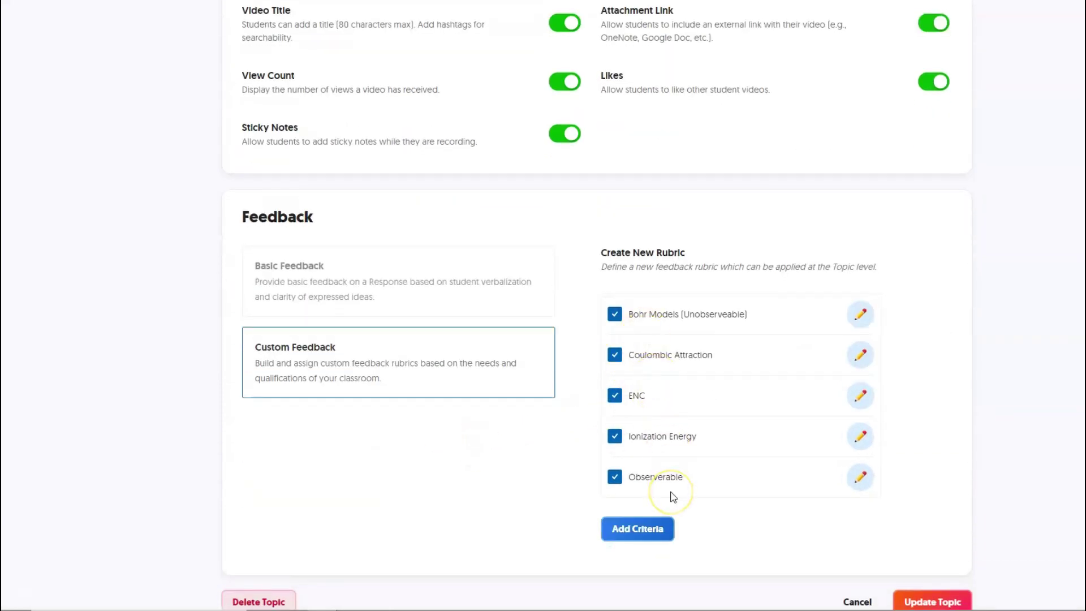
pyautogui.scroll(-2, 691, 480)
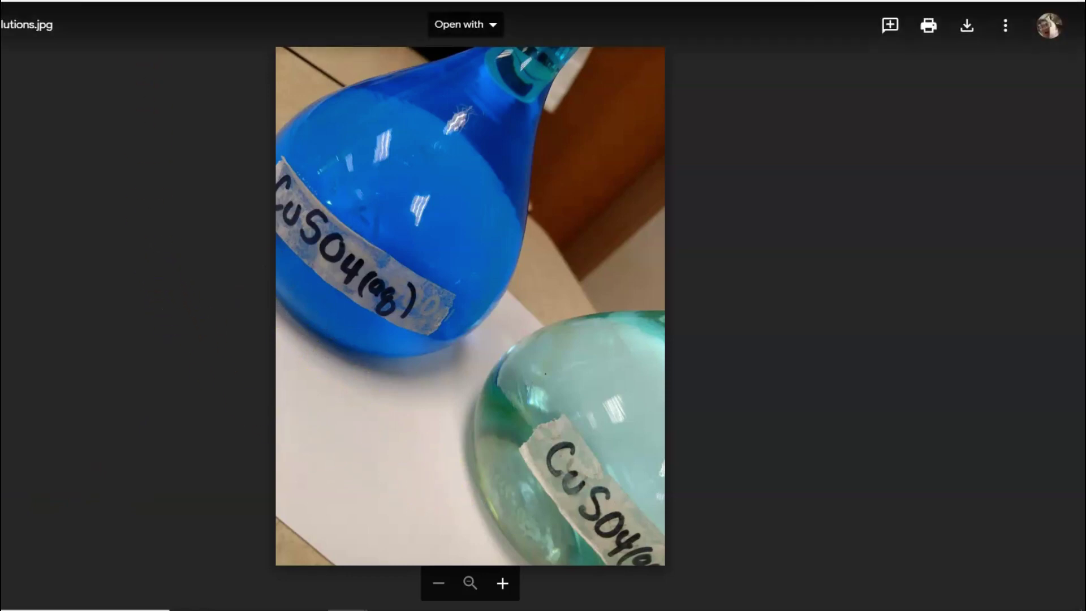
# - From the copper(II) sulfate solutions image in Google Drive, go to the PhenomenalSolutions.pdf worksheet and open it for annotation in Kami
pyautogui.press('Right')
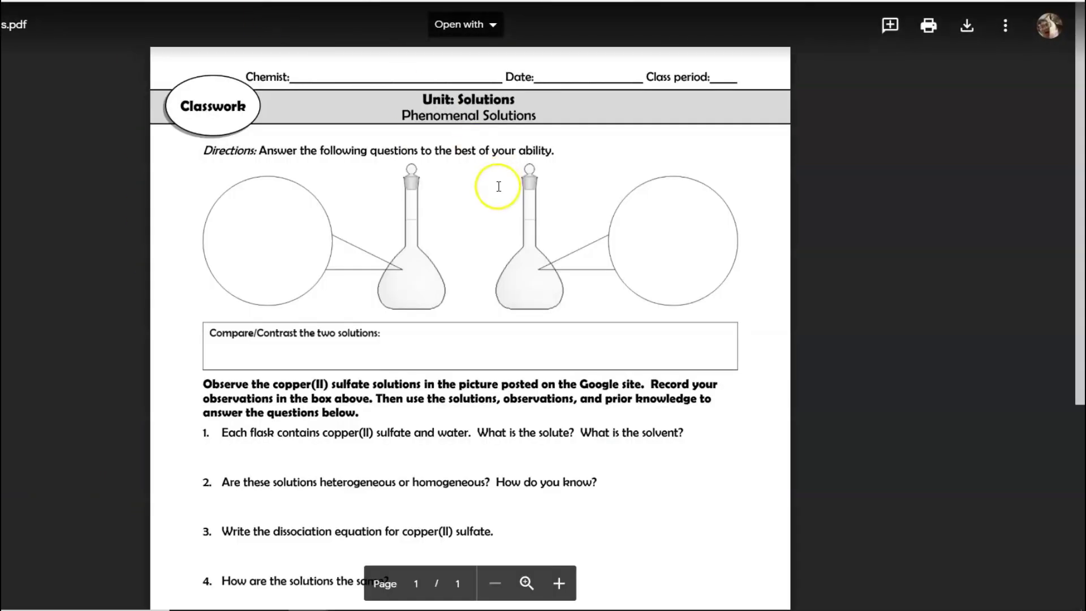
pyautogui.scroll(-5, 491, 195)
pyautogui.scroll(5, 486, 199)
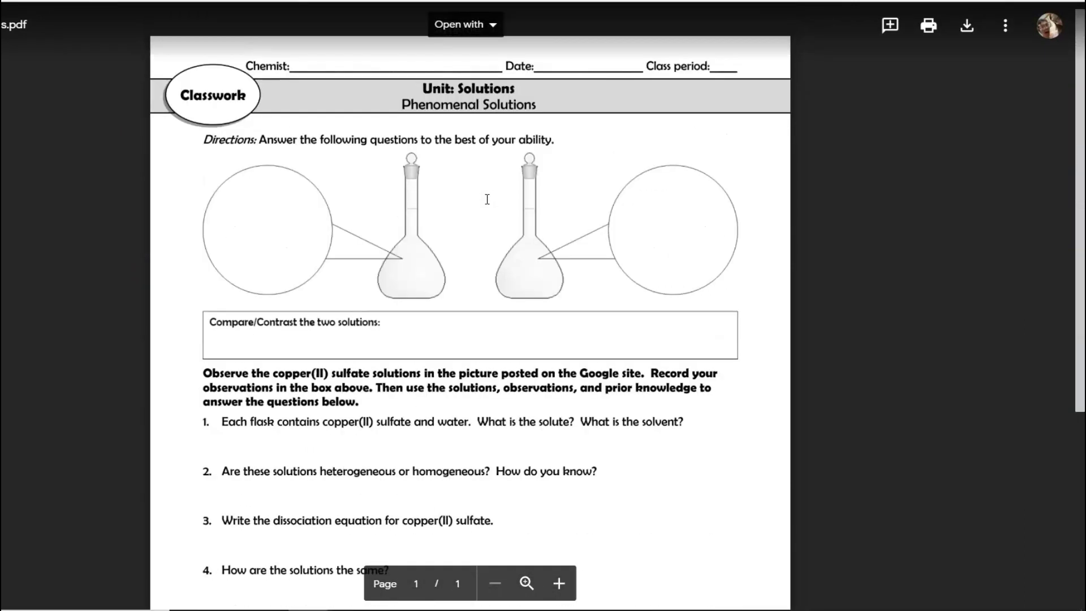
pyautogui.click(460, 24)
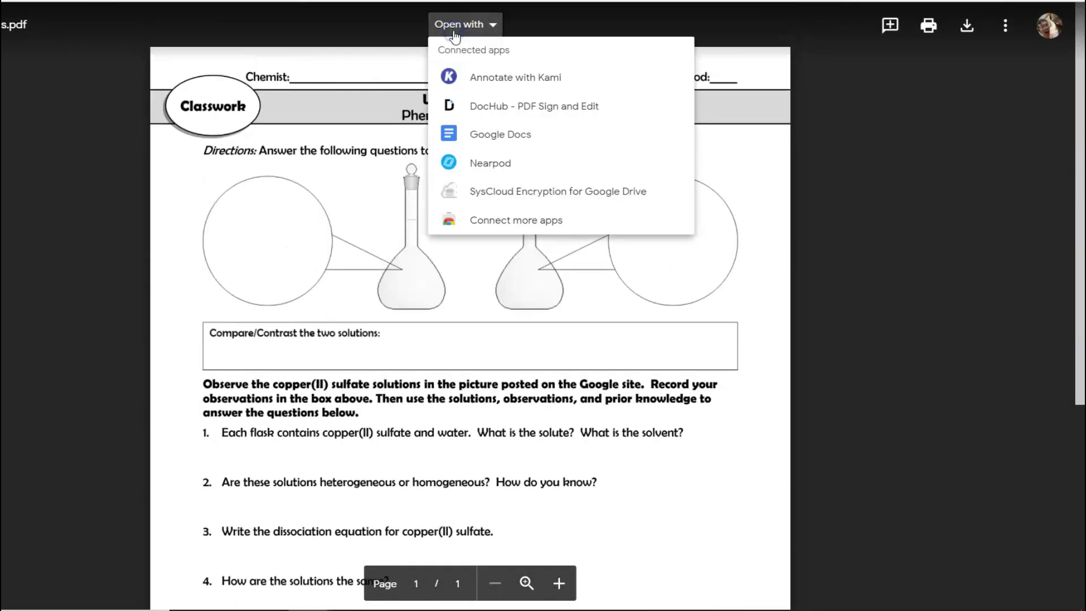
pyautogui.click(484, 79)
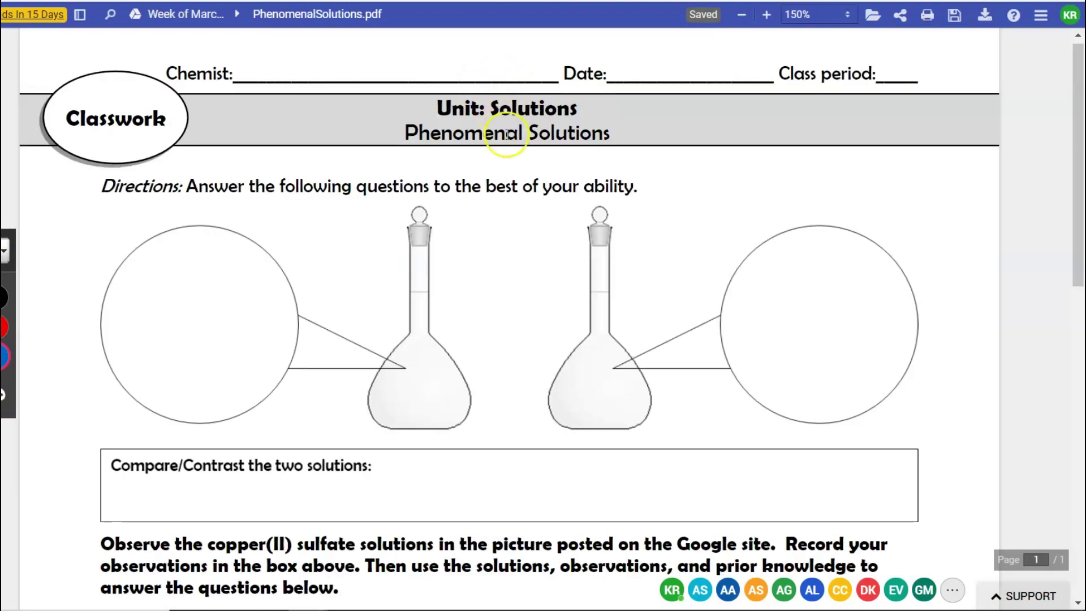
# - Highlight in yellow the sentence "Observe the copper(II) sulfate solutions in the picture posted on the Google site."
pyautogui.moveTo(1, 333)
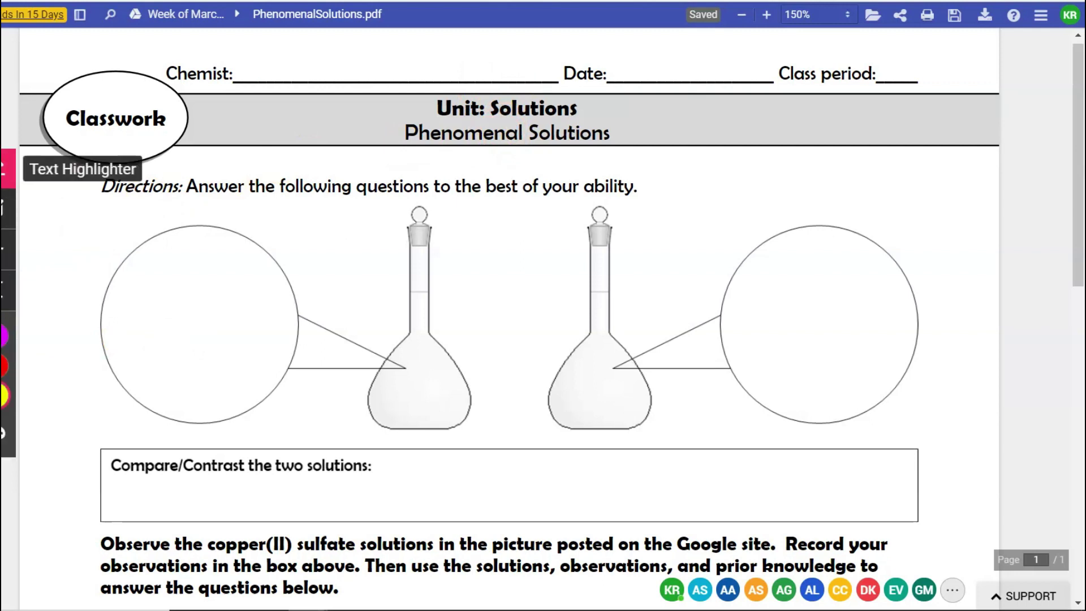
pyautogui.moveTo(1, 389)
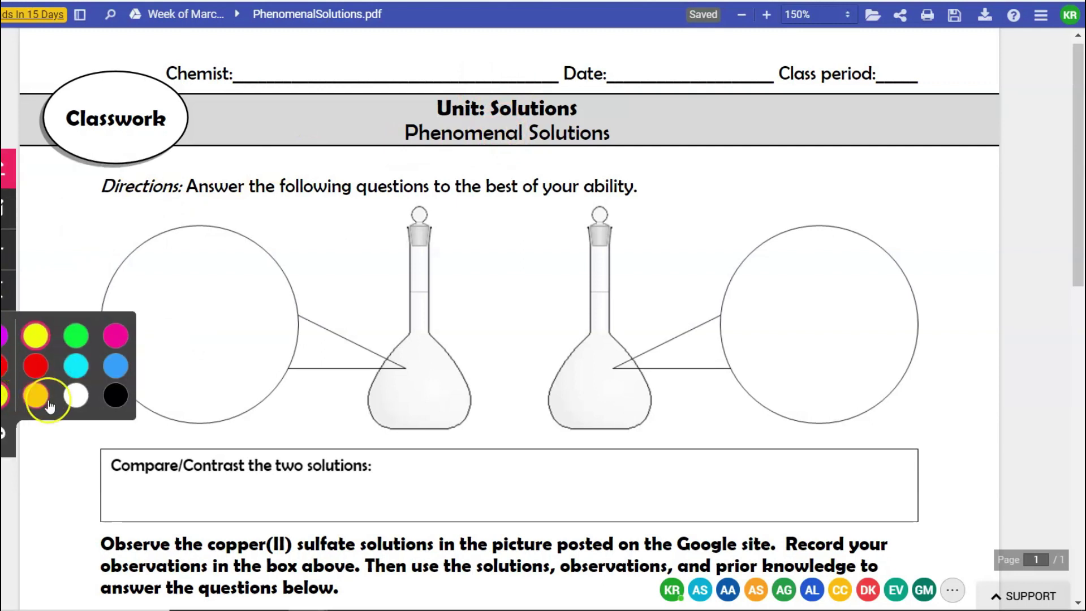
pyautogui.scroll(-3, 93, 390)
pyautogui.moveTo(101, 389); pyautogui.dragTo(776, 390)
pyautogui.scroll(-3, 346, 417)
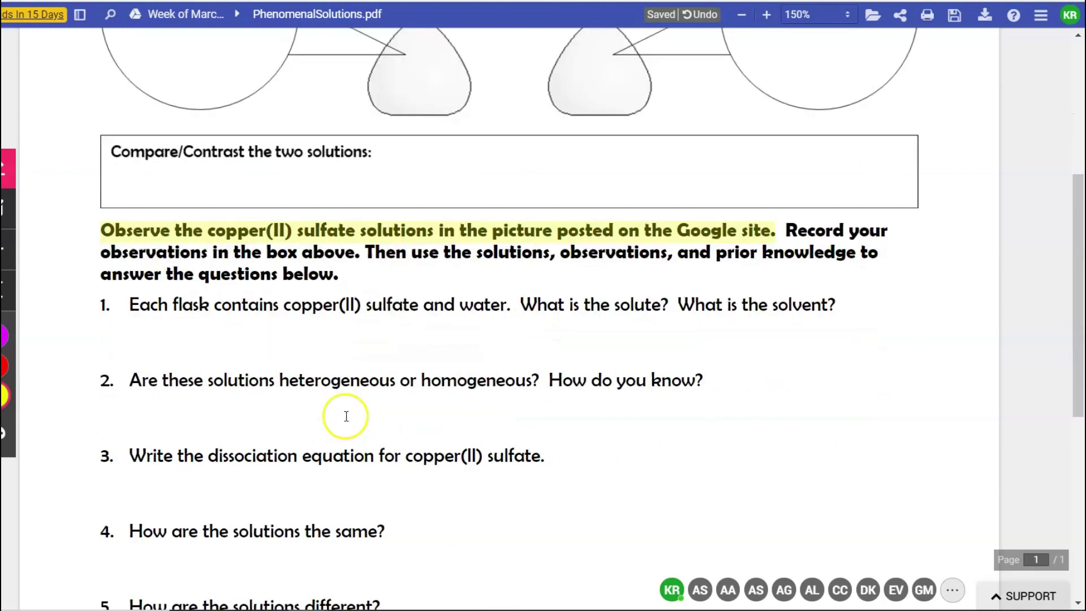
# - In question 6, highlight "Using Screencastify" and "to represent the similarities and differences between the two solutions" in yellow
pyautogui.scroll(-5, 346, 416)
pyautogui.moveTo(127, 358); pyautogui.dragTo(285, 358)
pyautogui.scroll(-2, 413, 408)
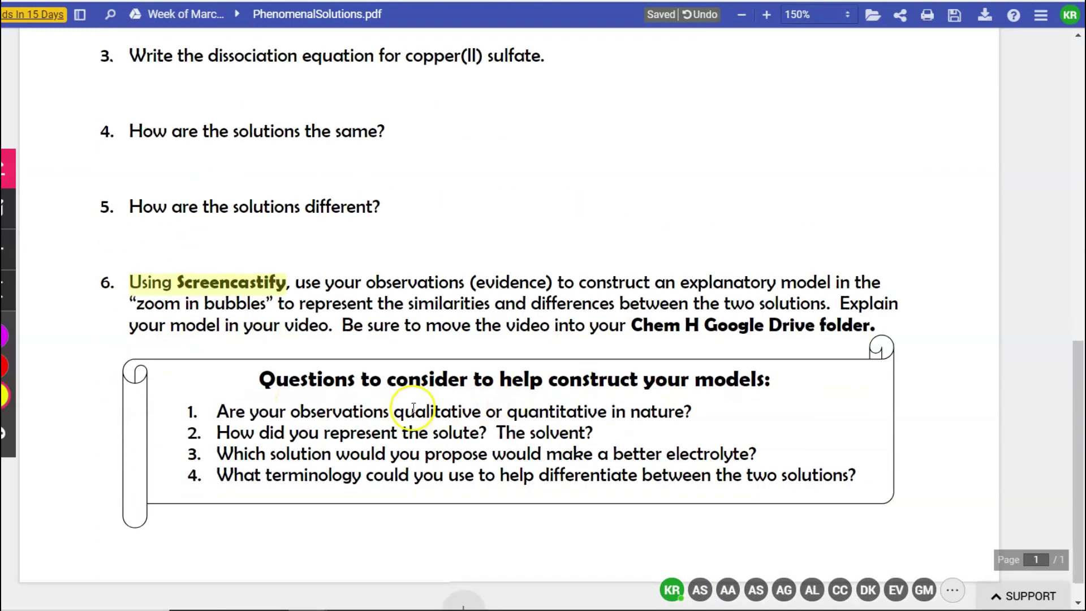
pyautogui.moveTo(826, 304)
pyautogui.mouseDown()
pyautogui.moveTo(358, 326)
pyautogui.moveTo(277, 304)
pyautogui.mouseUp()
# - Color the liquid in the right flask light blue with freehand strokes, up to the fill line
pyautogui.scroll(12, 334, 330)
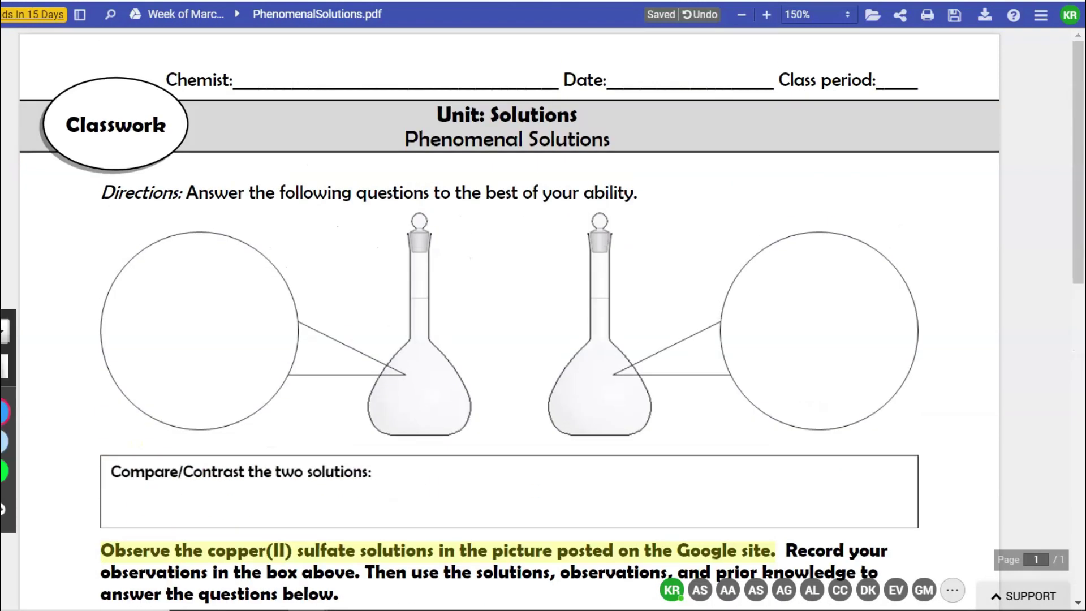
pyautogui.moveTo(600, 299)
pyautogui.mouseDown()
pyautogui.moveTo(572, 379)
pyautogui.moveTo(644, 430)
pyautogui.moveTo(613, 339)
pyautogui.moveTo(616, 420)
pyautogui.mouseUp()
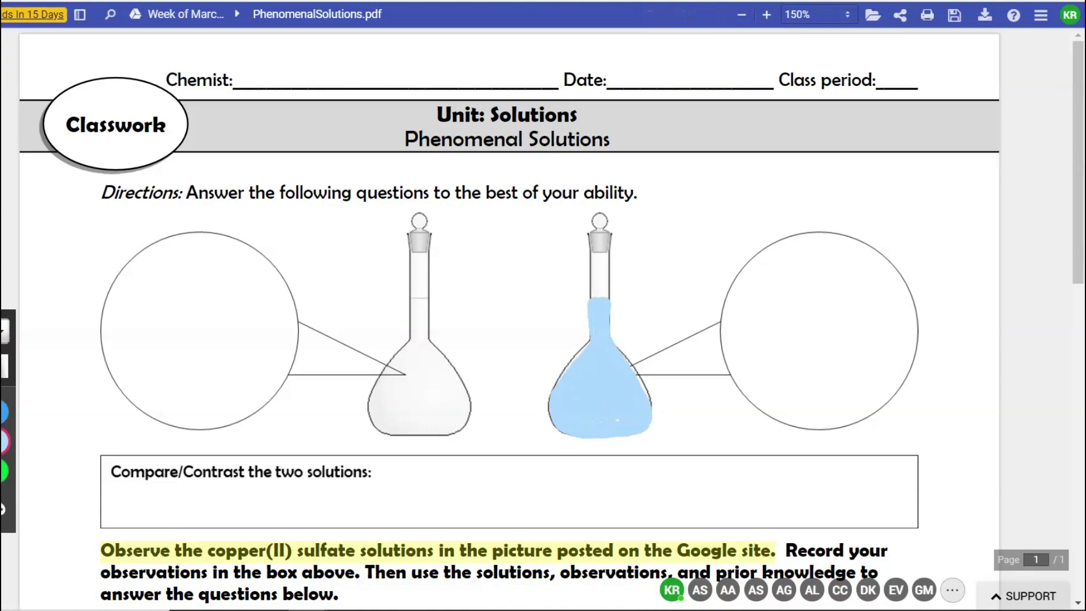
pyautogui.click(3, 509)
pyautogui.click(469, 422)
# - Color the liquid in the left flask a darker blue with freehand strokes
pyautogui.moveTo(5, 441)
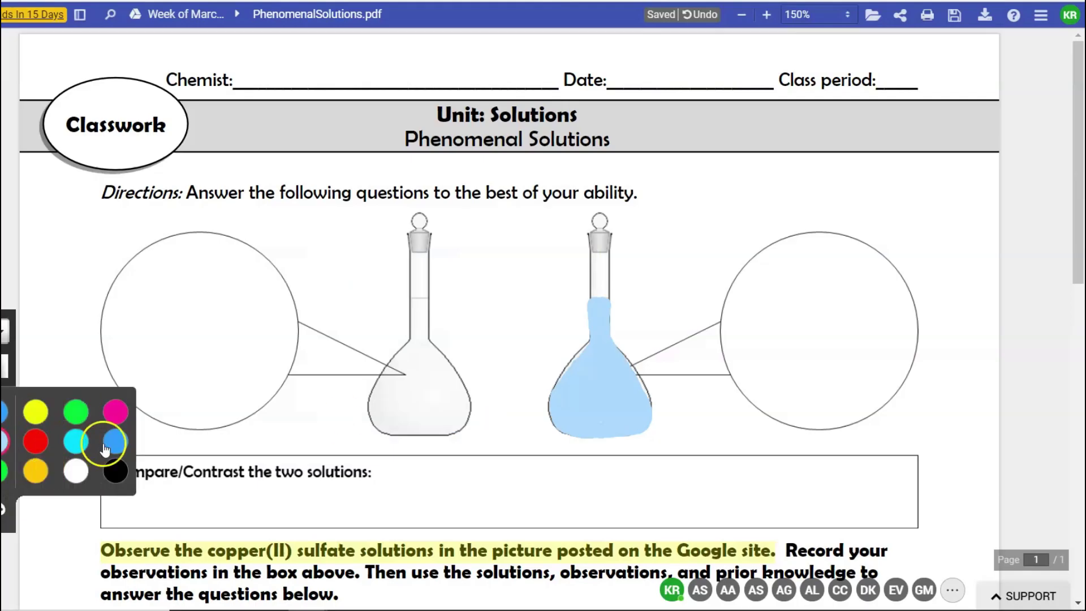
pyautogui.click(106, 446)
pyautogui.moveTo(419, 294)
pyautogui.mouseDown()
pyautogui.moveTo(385, 422)
pyautogui.moveTo(415, 308)
pyautogui.moveTo(446, 407)
pyautogui.mouseUp()
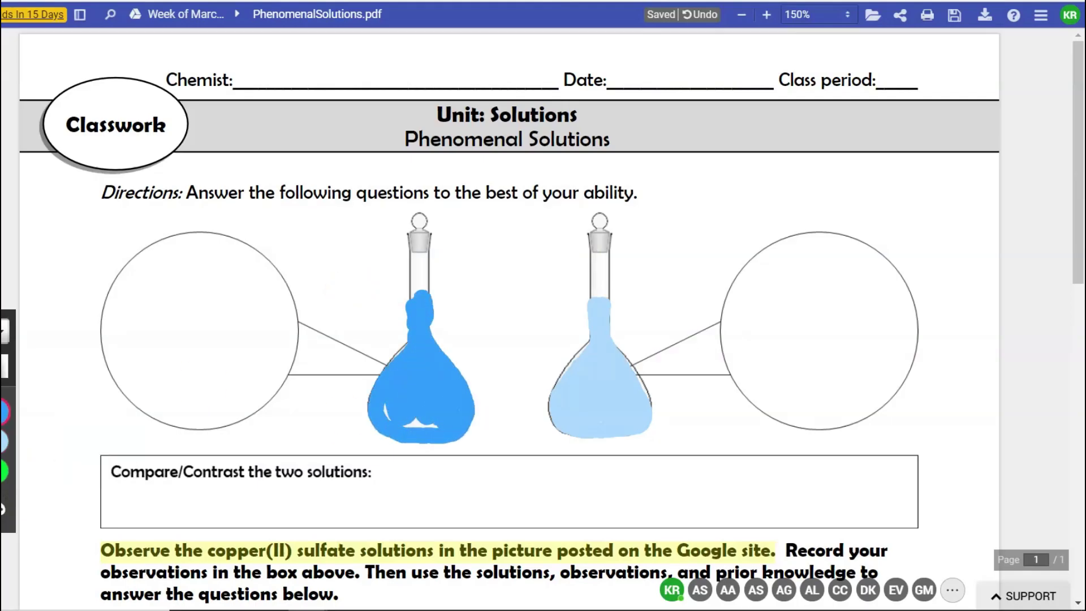
# - Add a blue text label "Cu2+" inside the left bubble, with the 2+ charge as superscript
pyautogui.click(2, 240)
pyautogui.click(5, 355)
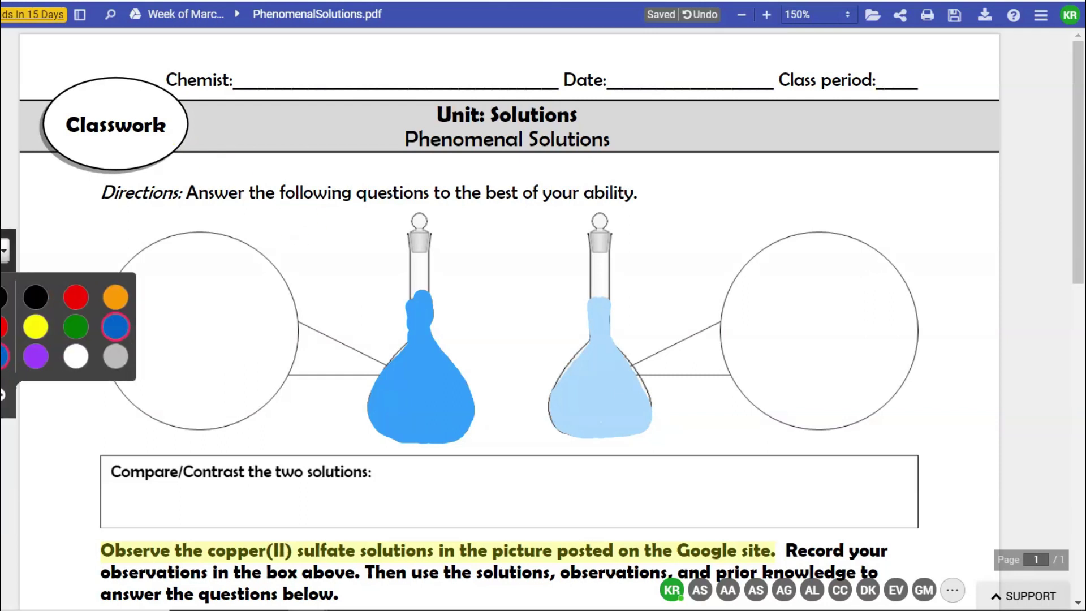
pyautogui.click(186, 305)
pyautogui.write('Cu2+')
pyautogui.hotkey('shift', 'Left')
pyautogui.hotkey('shift', 'Left')
pyautogui.click(635, 46)
# - Duplicate the Cu2+ label twice within the left bubble, spreading the copies apart
pyautogui.tripleClick(192, 314)
pyautogui.hotkey('ctrl', 'c')
pyautogui.click(290, 337)
pyautogui.hotkey('ctrl', 'v')
pyautogui.moveTo(479, 300)
pyautogui.mouseDown()
pyautogui.moveTo(236, 367)
pyautogui.moveTo(204, 386)
pyautogui.moveTo(262, 317)
pyautogui.mouseUp()
pyautogui.hotkey('ctrl', 'v')
pyautogui.click(482, 303)
# - Add a blue "SO42-" label with subscript 4 and superscript 2-, and place it in the left bubble's lower left
pyautogui.click(276, 255)
pyautogui.write('SO4')
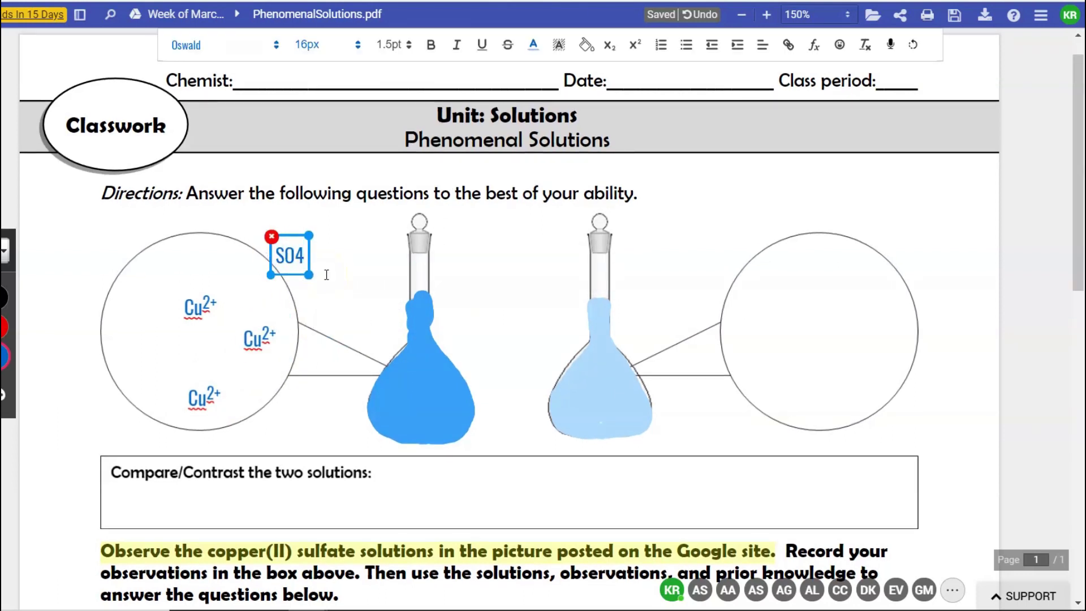
pyautogui.write('2-')
pyautogui.hotkey('shift', 'Left')
pyautogui.hotkey('shift', 'Left')
pyautogui.click(635, 45)
pyautogui.click(610, 45)
pyautogui.moveTo(304, 257); pyautogui.dragTo(149, 345)
# - Place two more copies of the sulfate label in the left bubble, one at its left side and one near its top
pyautogui.click(334, 169)
pyautogui.hotkey('ctrl', 'v')
pyautogui.moveTo(480, 277); pyautogui.dragTo(141, 281)
pyautogui.hotkey('ctrl', 'v')
pyautogui.hotkey('ctrl', 'z')
pyautogui.click(356, 242)
pyautogui.hotkey('ctrl', 'v')
pyautogui.moveTo(481, 276); pyautogui.dragTo(216, 239)
pyautogui.click(370, 246)
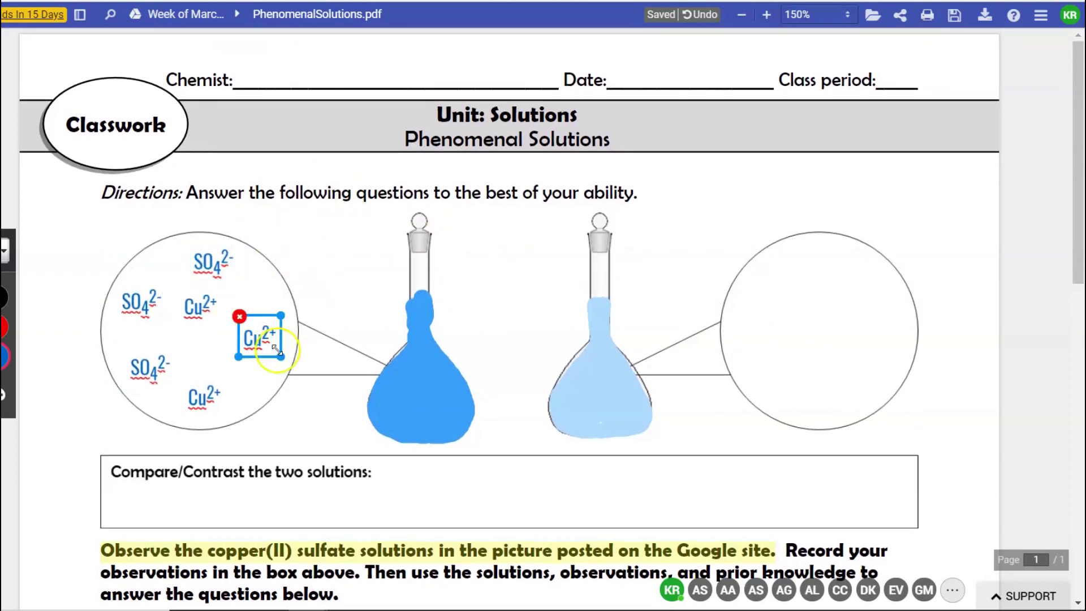
# - Replace the blue in the text color palette with a lighter blue, save the palette and select that color
pyautogui.click(4, 394)
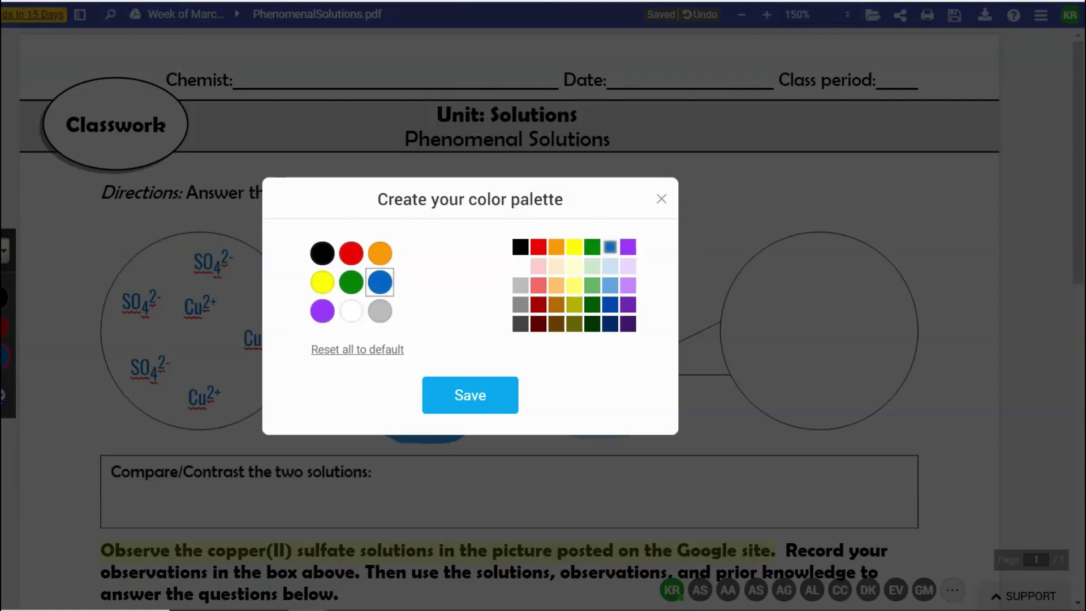
pyautogui.click(610, 285)
pyautogui.click(470, 394)
pyautogui.click(4, 395)
pyautogui.click(105, 327)
# - Add a light blue "Cu2+" label with superscript 2+ and place it in the upper left of the right bubble
pyautogui.click(320, 285)
pyautogui.write('Cu2+')
pyautogui.hotkey('shift', 'Left')
pyautogui.hotkey('shift', 'Left')
pyautogui.click(635, 44)
pyautogui.moveTo(336, 289); pyautogui.dragTo(780, 285)
# - Duplicate the light blue Cu2+ label and move the copy to the lower right of the right bubble
pyautogui.hotkey('ctrl', 'a')
pyautogui.hotkey('ctrl', 'c')
pyautogui.click(465, 303)
pyautogui.hotkey('ctrl', 'v')
pyautogui.moveTo(469, 291); pyautogui.dragTo(899, 381)
# - Change the copied label to "SO42-" with subscript 4 and superscript 2-, and move it slightly up within the right bubble
pyautogui.press('BackSpace')
pyautogui.hotkey('ctrl', 'v')
pyautogui.write('-')
pyautogui.press('Left')
pyautogui.press('Left')
pyautogui.hotkey('shift', 'Left')
pyautogui.hotkey('shift', 'Left')
pyautogui.write('SO4')
pyautogui.hotkey('shift', 'Left')
pyautogui.click(610, 45)
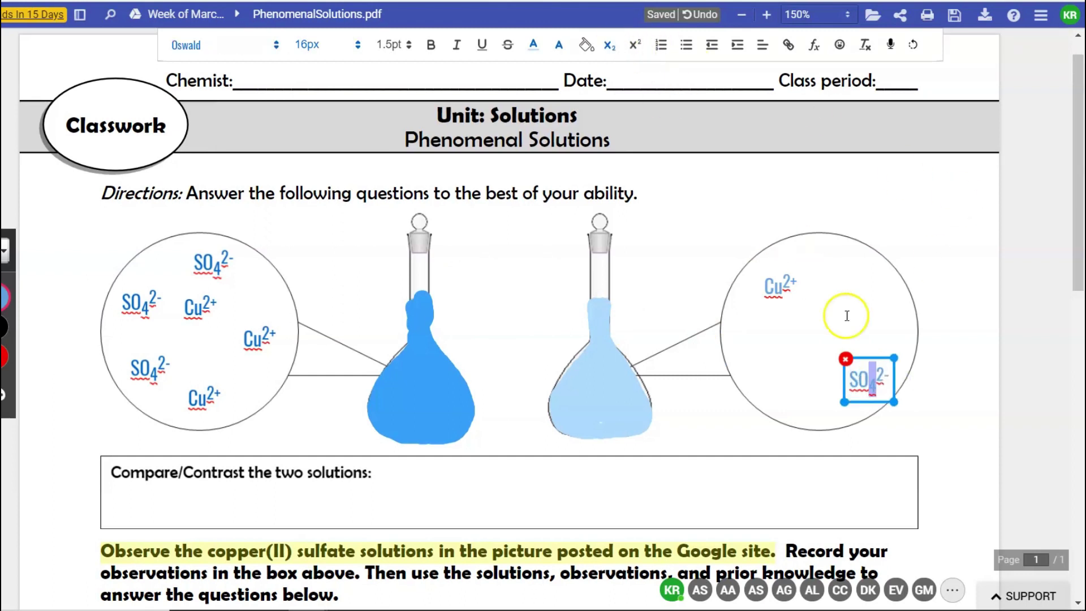
pyautogui.moveTo(863, 359); pyautogui.dragTo(850, 322)
pyautogui.click(932, 263)
# - Draw freehand circles around every ion label, in darker blue in the left bubble and light blue in the right
pyautogui.scroll(-2, 933, 263)
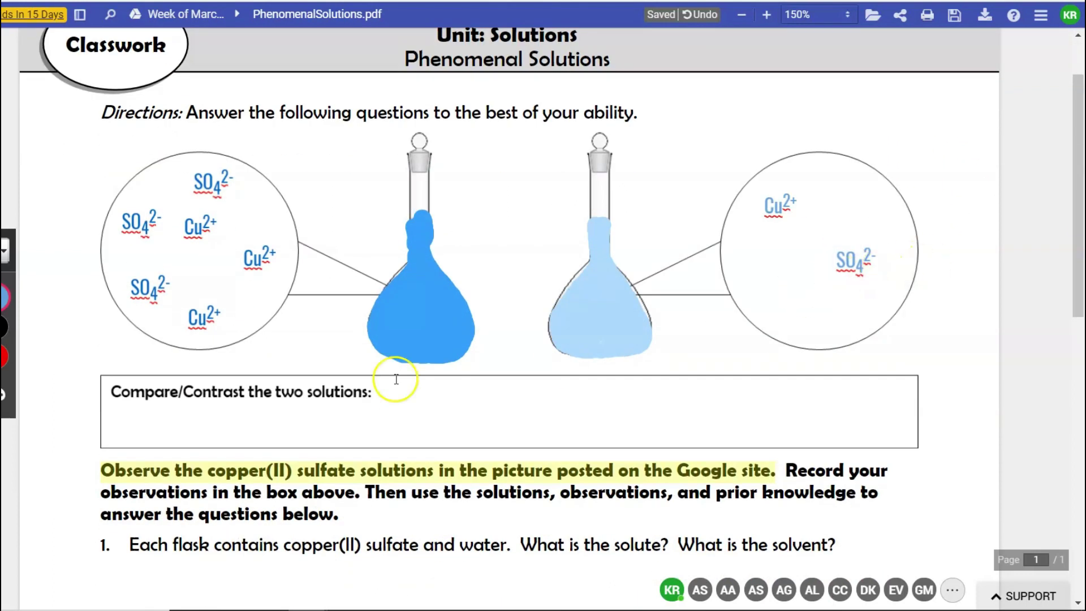
pyautogui.scroll(-2, 395, 378)
pyautogui.scroll(1, 29, 366)
pyautogui.click(2, 332)
pyautogui.click(3, 441)
pyautogui.click(5, 332)
pyautogui.click(66, 473)
pyautogui.moveTo(837, 154)
pyautogui.mouseDown()
pyautogui.moveTo(892, 170)
pyautogui.moveTo(844, 153)
pyautogui.mouseUp()
pyautogui.moveTo(770, 106); pyautogui.dragTo(775, 109)
pyautogui.click(265, 349)
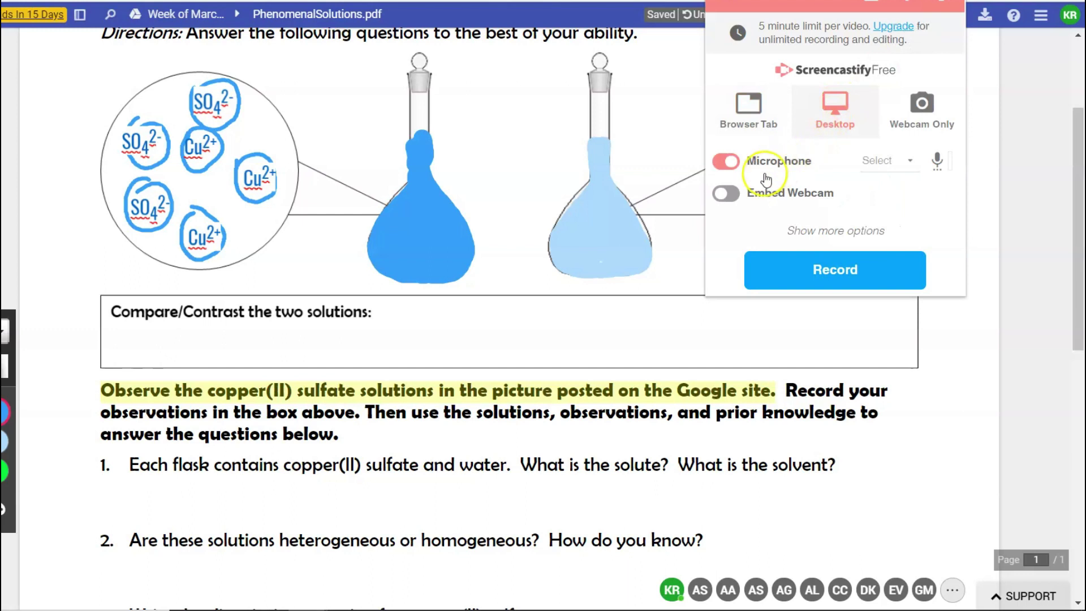
# - Start a Screencastify desktop recording with the microphone on, sharing the entire screen, and show the worksheet's models and question 6
pyautogui.click(814, 273)
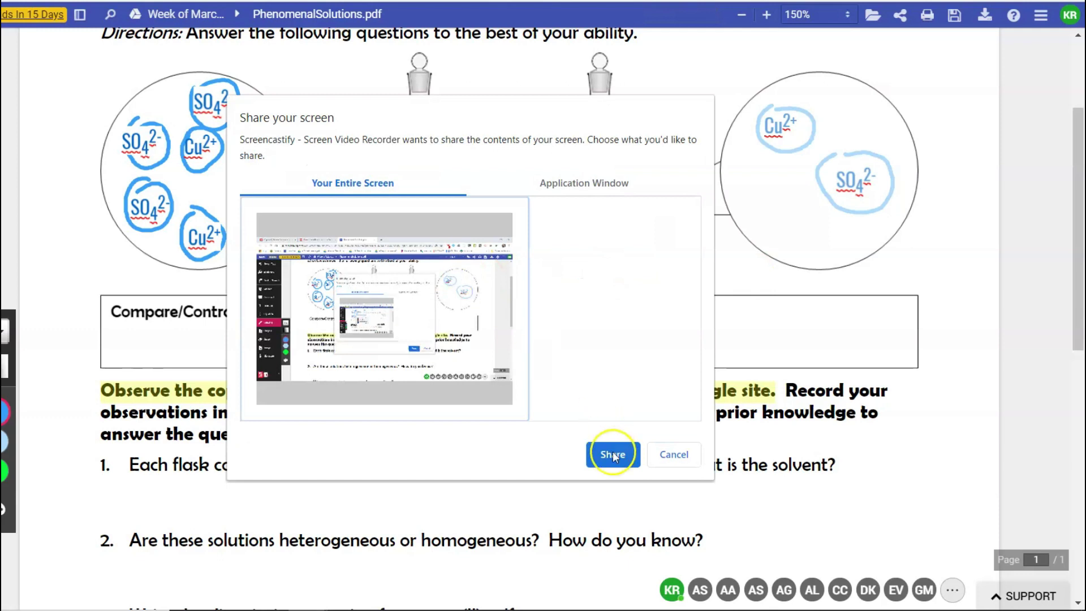
pyautogui.click(613, 456)
pyautogui.scroll(3, 613, 447)
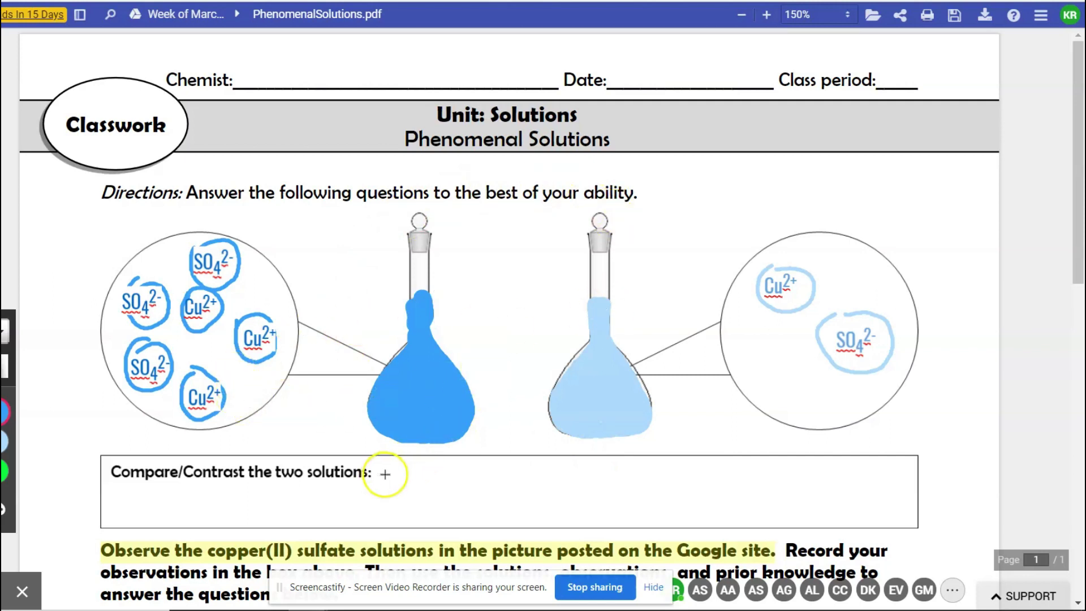
pyautogui.scroll(-10, 332, 418)
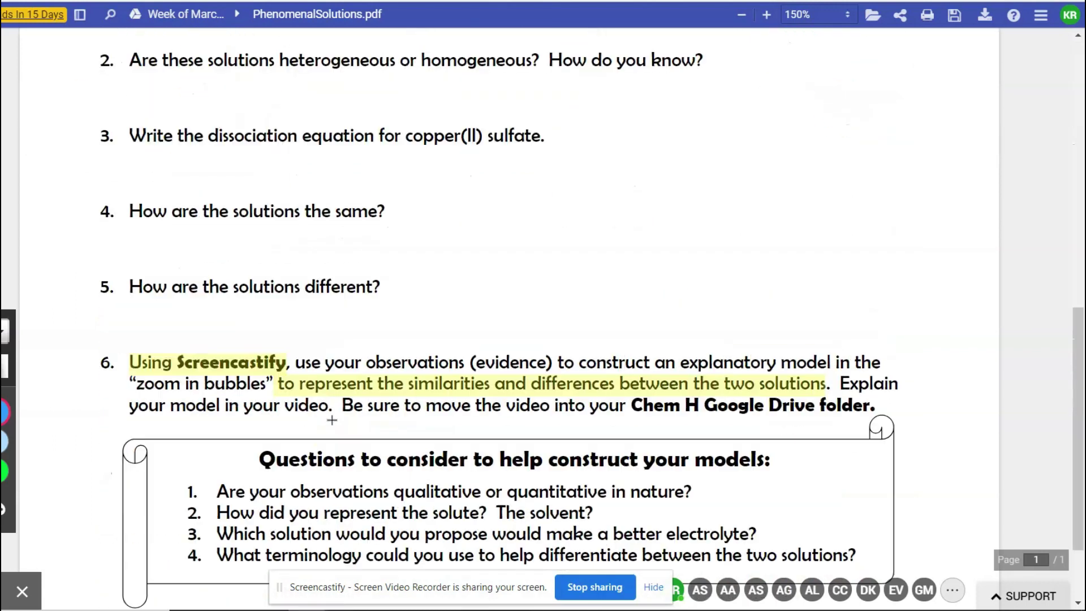
pyautogui.scroll(-2, 332, 419)
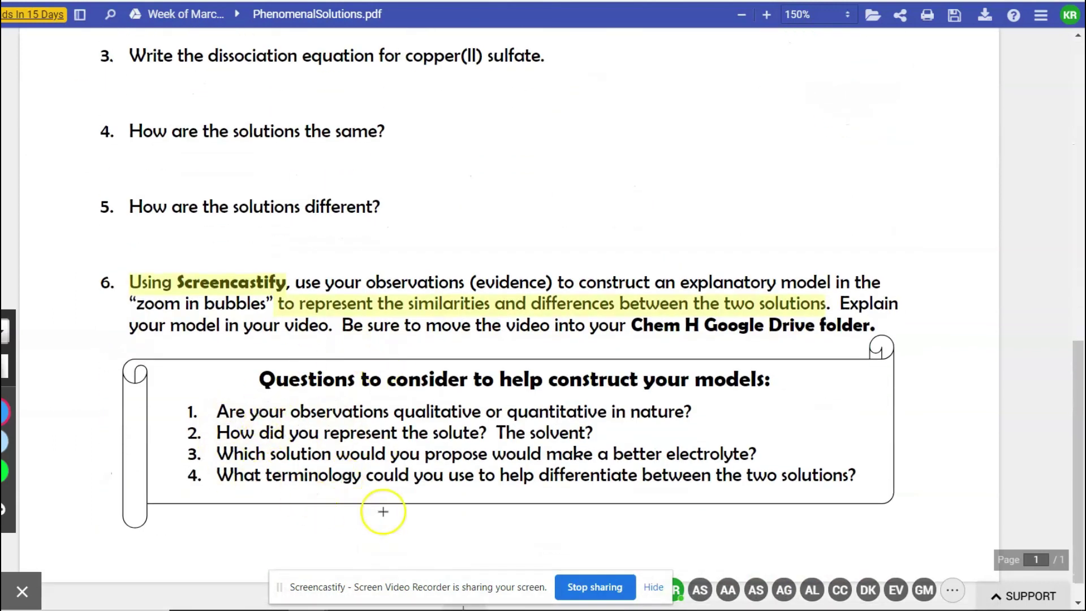
pyautogui.scroll(12, 517, 506)
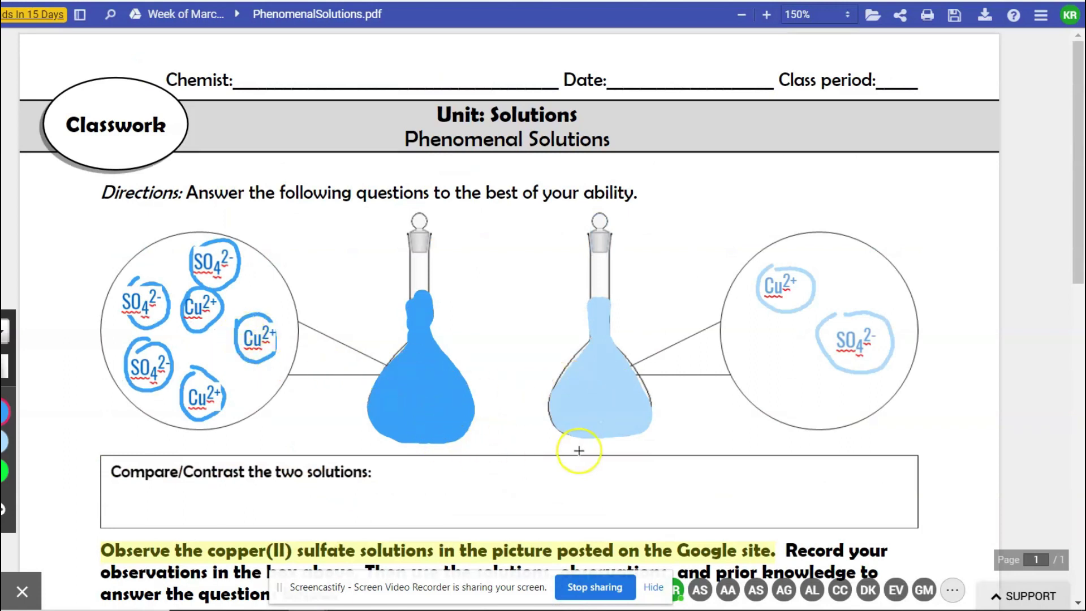
pyautogui.scroll(-1, 578, 450)
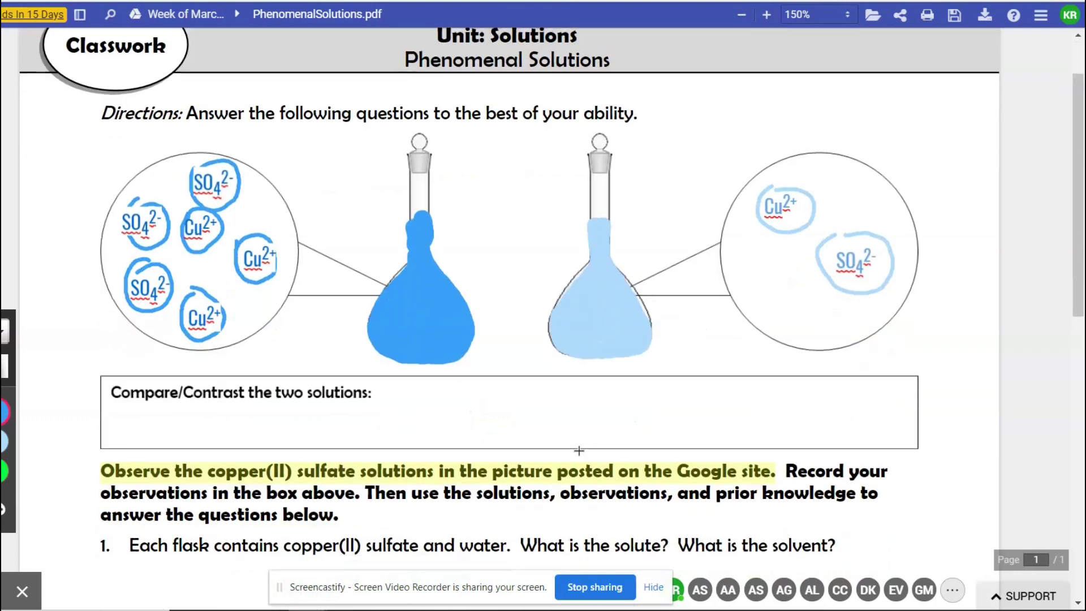